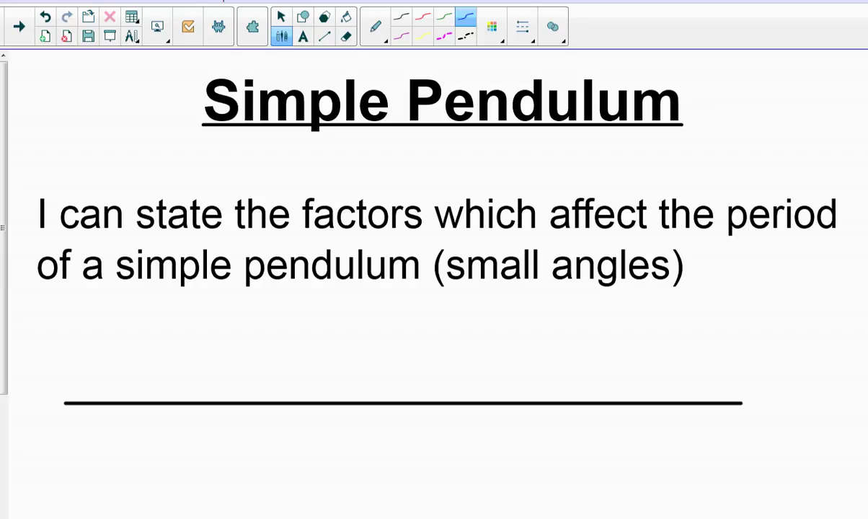
Switch to red ink and scroll down to the blank area below the title's underline.
left_click(423, 16)
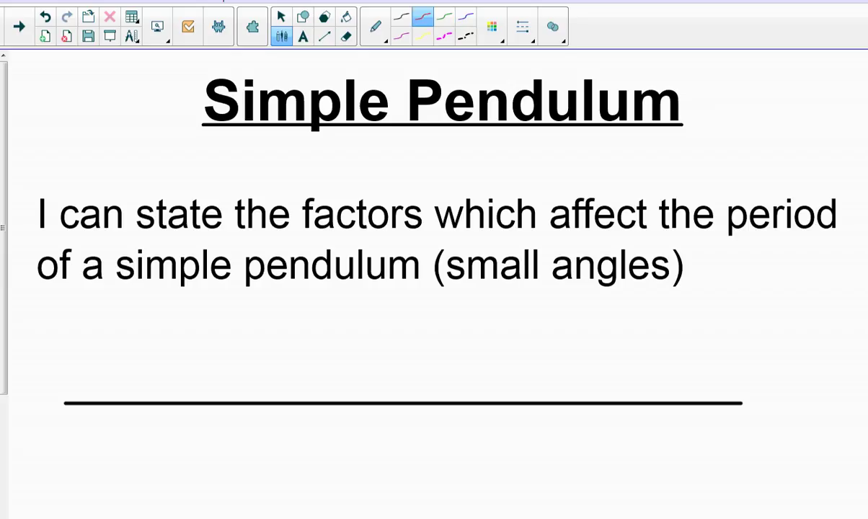
scroll(433, 289, "down", 5)
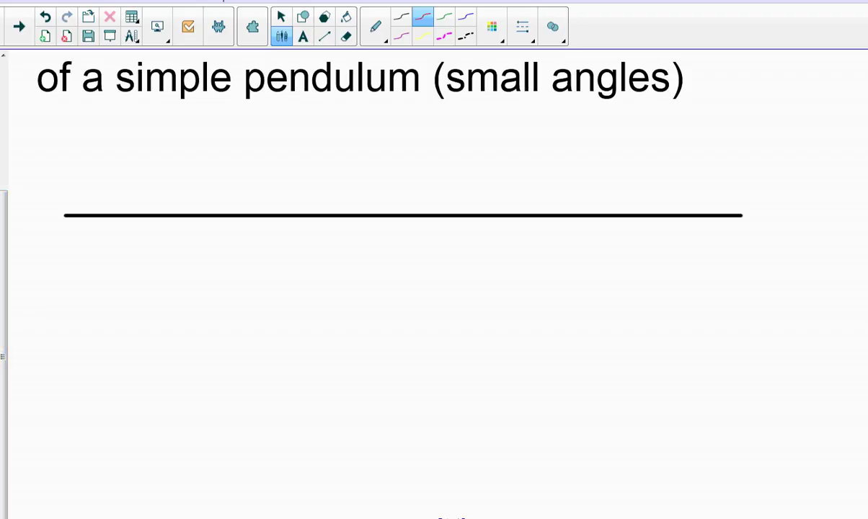
scroll(447, 508, "down", 5)
Draw the red pendulum string and circled mass m, then a black dashed vertical and angle θ.
scroll(447, 507, "up", 3)
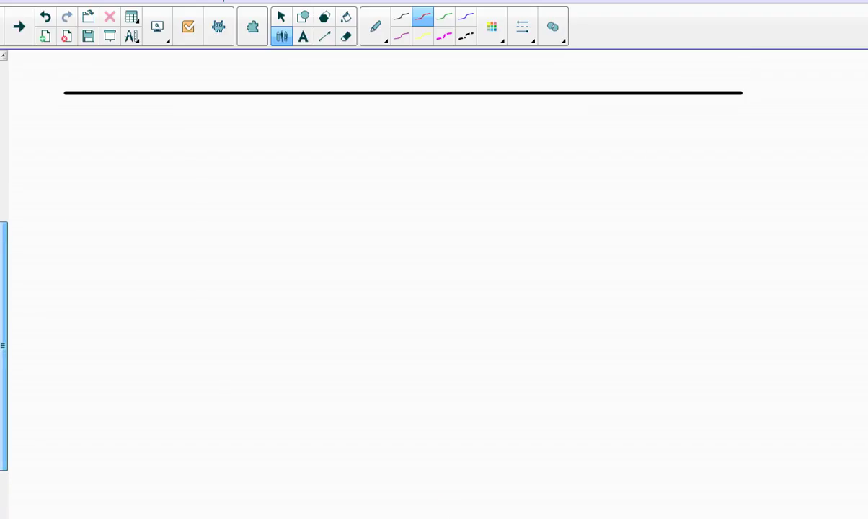
mouse_move(407, 103)
left_mouse_down()
mouse_move(354, 154)
mouse_move(218, 329)
left_mouse_up()
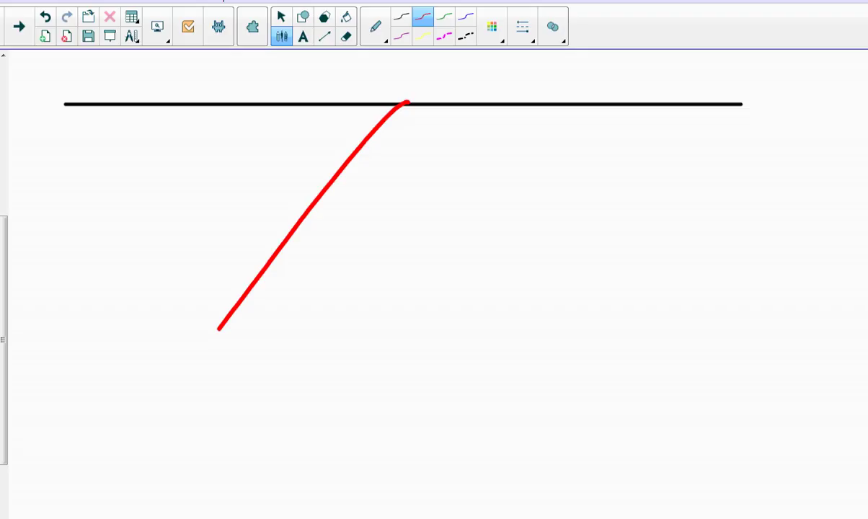
mouse_move(217, 325)
left_mouse_down()
mouse_move(188, 331)
mouse_move(246, 390)
mouse_move(220, 324)
mouse_move(197, 363)
mouse_move(232, 373)
left_mouse_up()
left_click(401, 16)
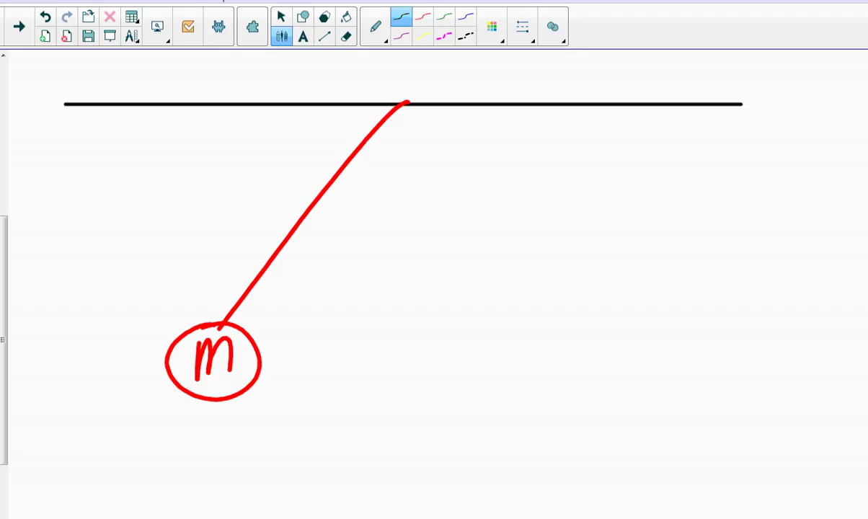
left_click_drag(404, 103, 405, 171)
mouse_move(371, 135)
left_mouse_down()
mouse_move(401, 141)
mouse_move(367, 171)
mouse_move(390, 145)
left_mouse_up()
left_click_drag(365, 160, 394, 152)
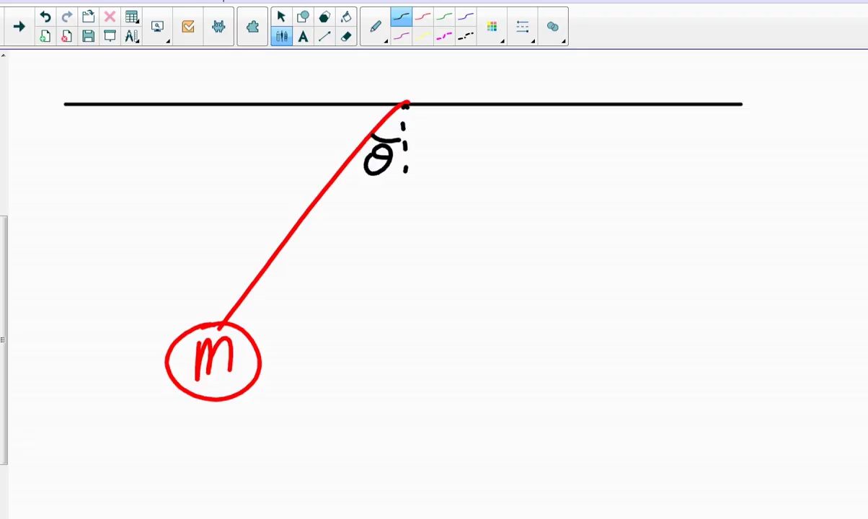
Add back-and-forth swing arrows beside the mass labelled 'Period, T'.
mouse_move(294, 388)
left_mouse_down()
mouse_move(454, 388)
mouse_move(505, 369)
left_mouse_up()
mouse_move(511, 337)
left_mouse_down()
mouse_move(531, 349)
mouse_move(523, 367)
left_mouse_up()
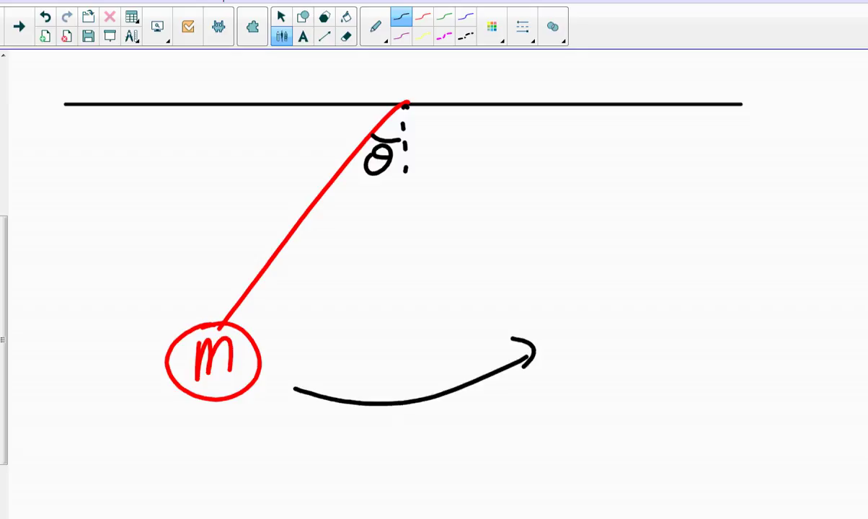
mouse_move(521, 398)
left_mouse_down()
mouse_move(455, 434)
mouse_move(306, 451)
mouse_move(240, 424)
mouse_move(254, 446)
left_mouse_up()
mouse_move(337, 333)
left_mouse_down()
mouse_move(343, 378)
mouse_move(345, 355)
mouse_move(368, 366)
left_mouse_up()
left_click_drag(373, 368, 383, 349)
left_click(397, 330)
mouse_move(398, 343)
left_mouse_down()
mouse_move(399, 365)
mouse_move(388, 336)
mouse_move(417, 355)
left_mouse_up()
left_click_drag(450, 340, 449, 353)
mouse_move(476, 310)
left_mouse_down()
mouse_move(475, 345)
mouse_move(497, 296)
left_mouse_up()
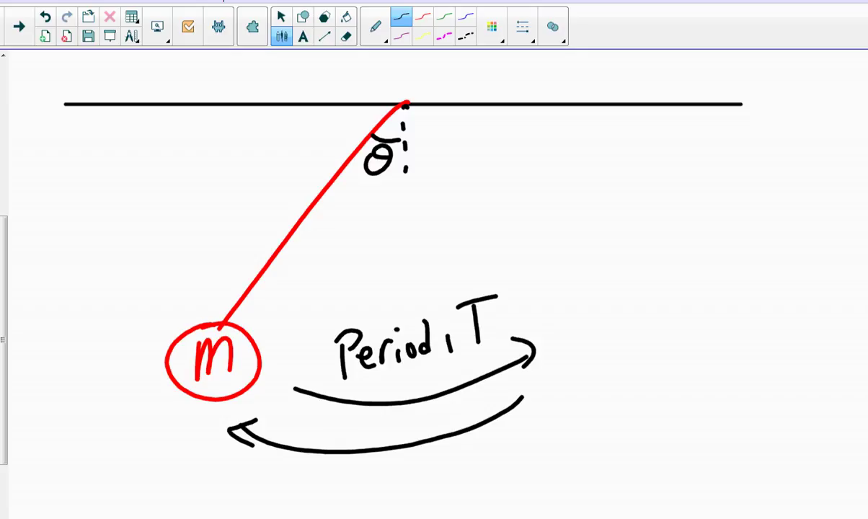
Draw a blue circle and a large M over the mass, then undo both.
left_click(466, 15)
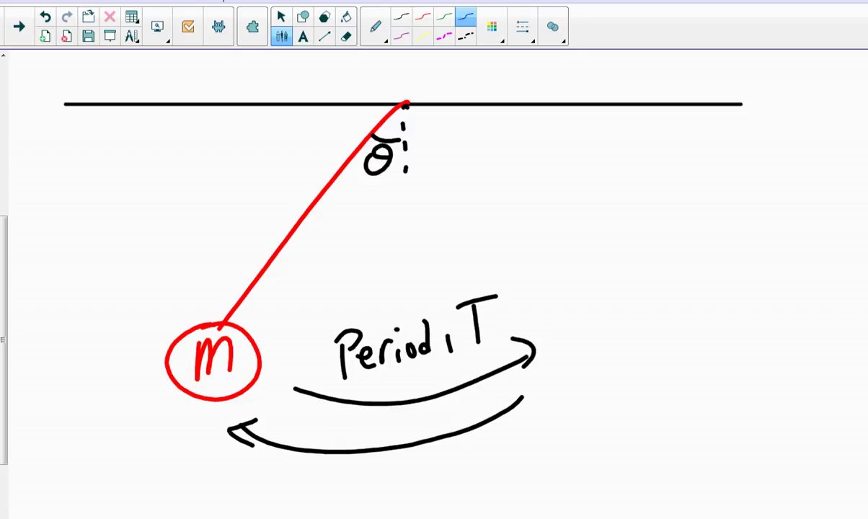
mouse_move(210, 302)
left_mouse_down()
mouse_move(101, 393)
mouse_move(310, 433)
mouse_move(180, 310)
left_mouse_up()
left_click(185, 368)
mouse_move(165, 456)
left_mouse_down()
mouse_move(204, 390)
mouse_move(249, 425)
left_mouse_up()
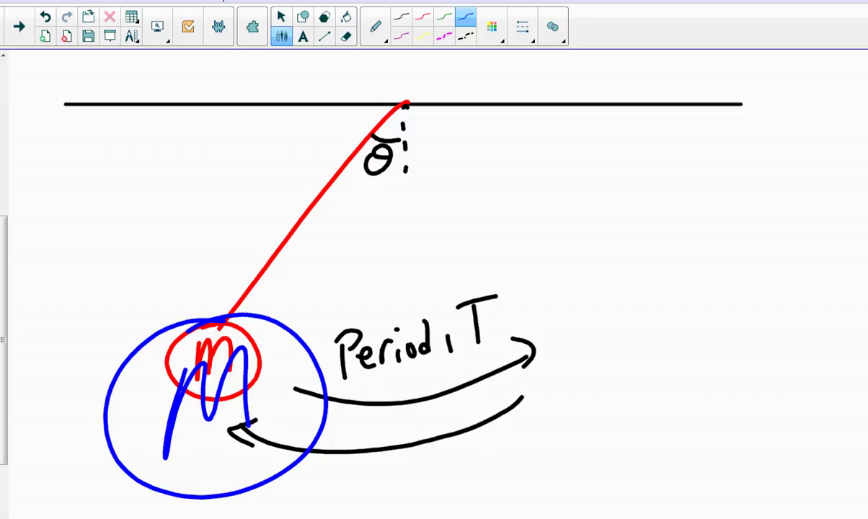
left_click(44, 17)
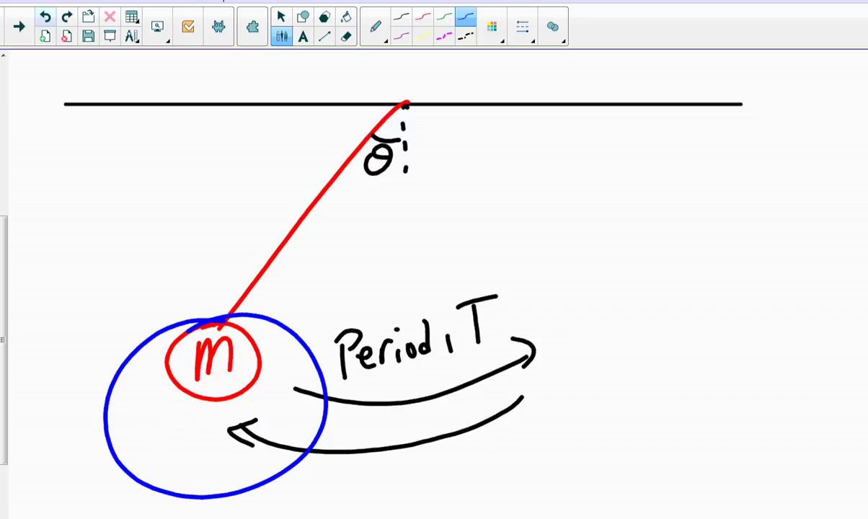
left_click(45, 16)
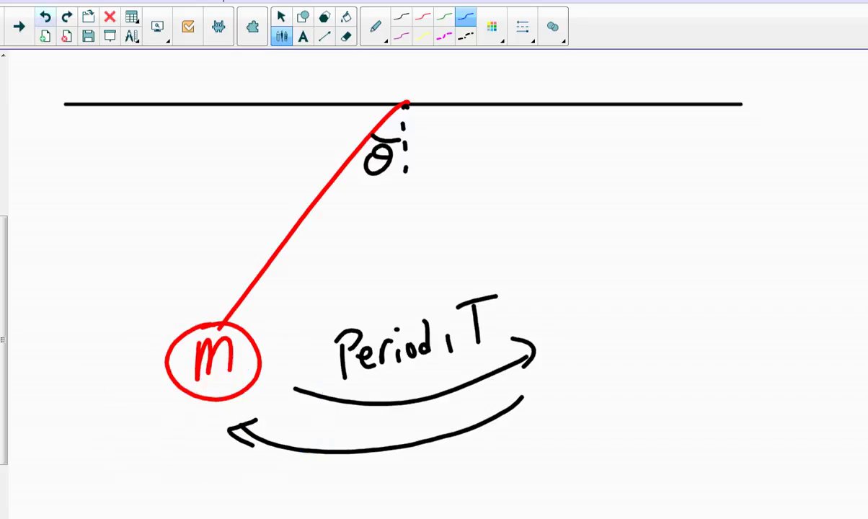
Move the red mass circle and the red string up and to the left.
left_click(44, 16)
left_click_drag(212, 357, 116, 253)
left_click(288, 246)
left_click_drag(314, 216, 249, 292)
Replace the red string with a longer blue one from the pivot, with mass m at its end.
key("Delete")
left_click_drag(167, 242, 404, 115)
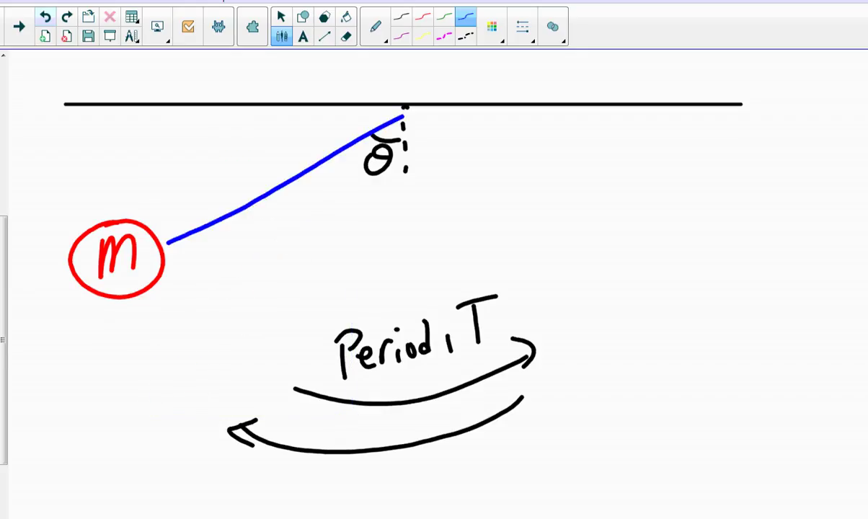
left_click_drag(115, 259, 68, 349)
left_click(289, 177)
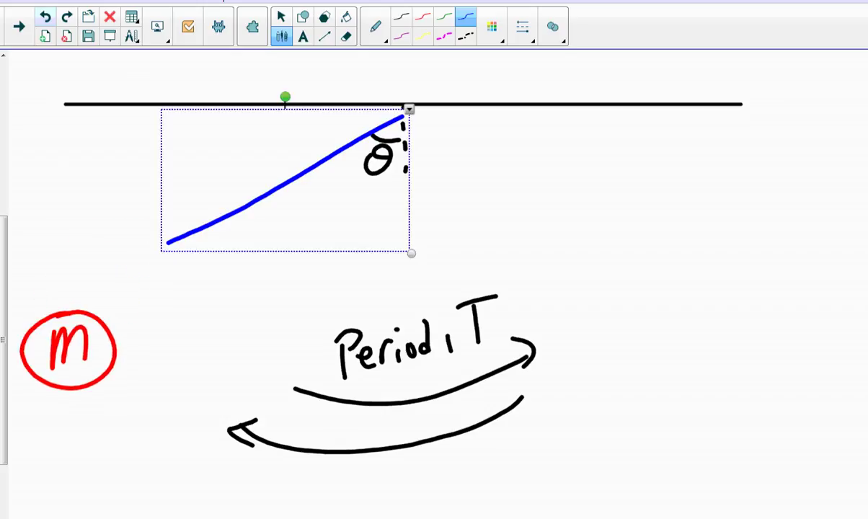
left_click_drag(411, 253, 517, 374)
left_click_drag(339, 239, 227, 237)
left_click_drag(68, 349, 81, 399)
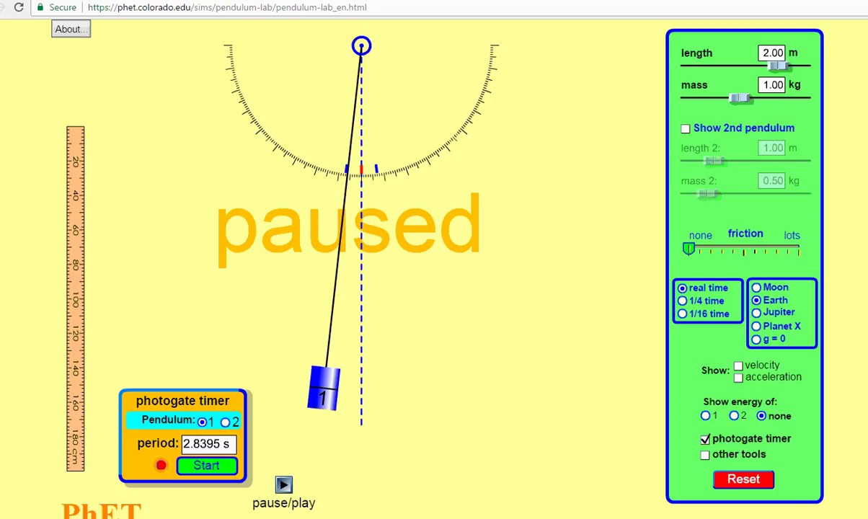
Release the 2 m, 1 kg pendulum from about 20° and time its period (2.8586 s).
left_click_drag(324, 389, 217, 358)
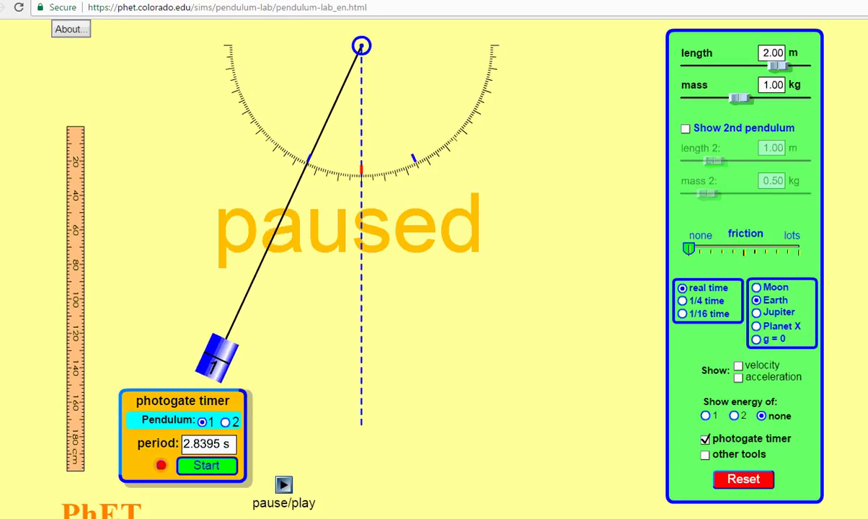
left_click_drag(217, 358, 246, 370)
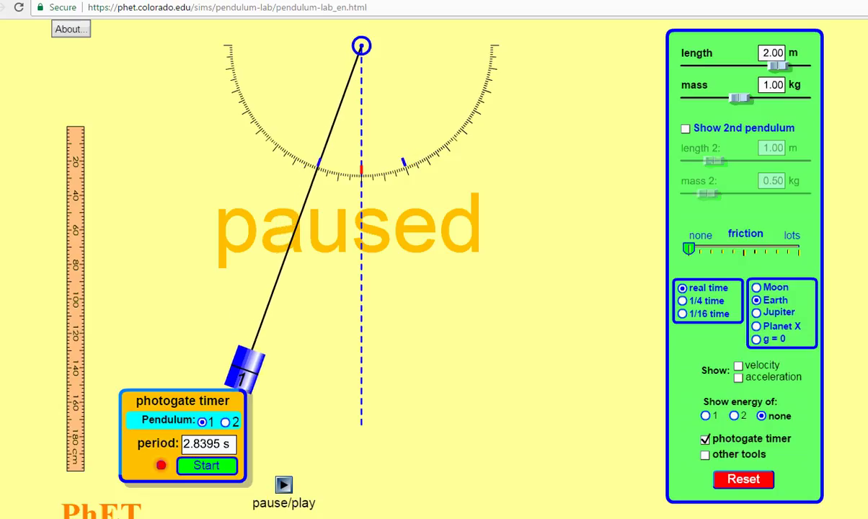
left_click(206, 465)
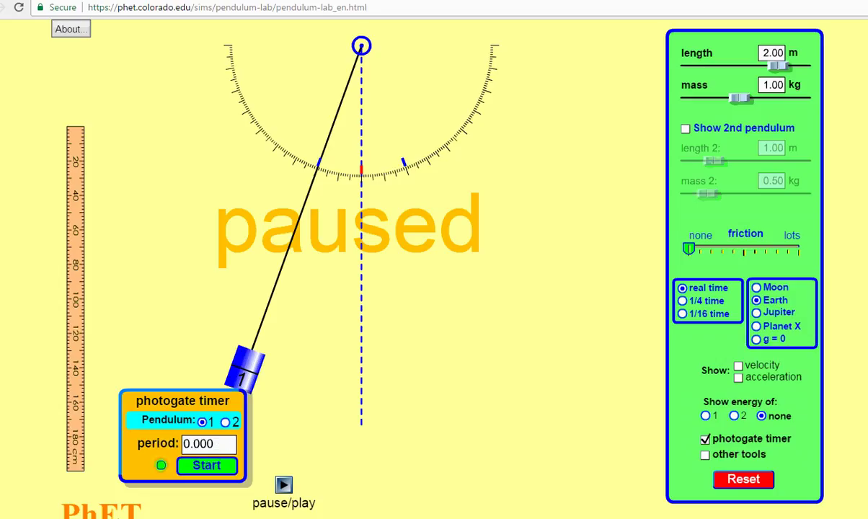
left_click(283, 484)
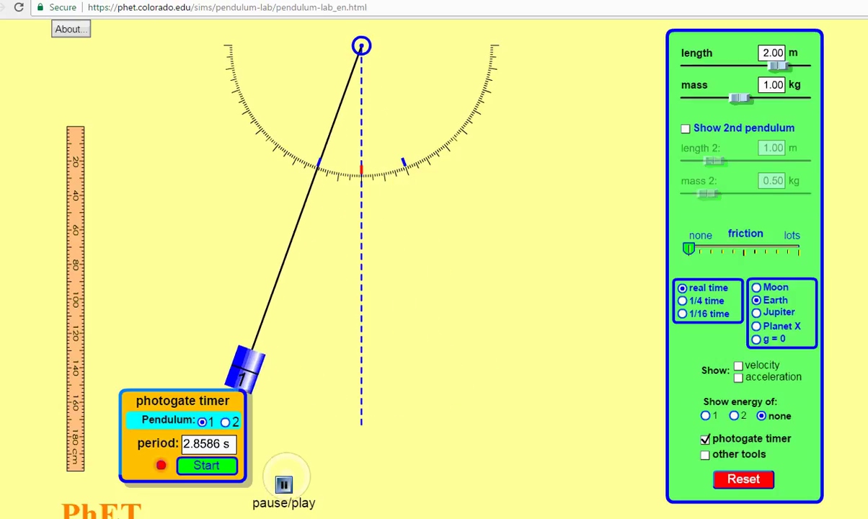
Raise the mass to 2.00 kg, swing the pendulum again, then pause it.
left_click(283, 484)
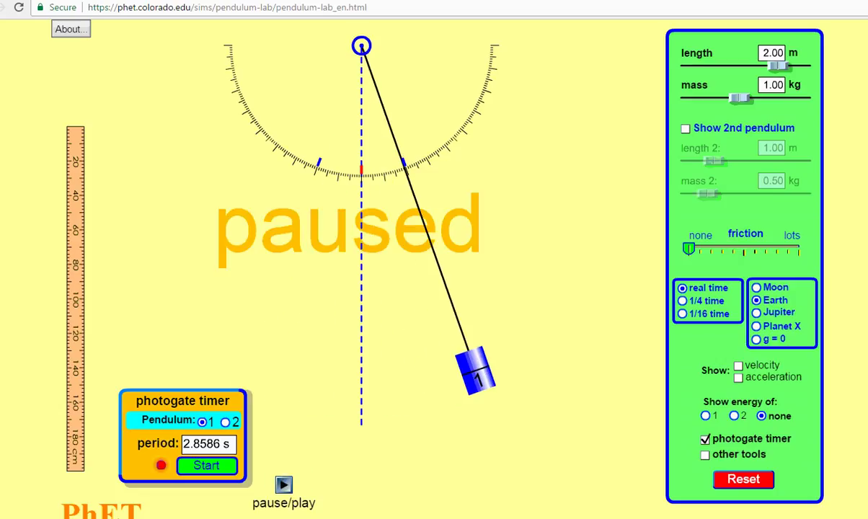
left_click_drag(740, 97, 806, 97)
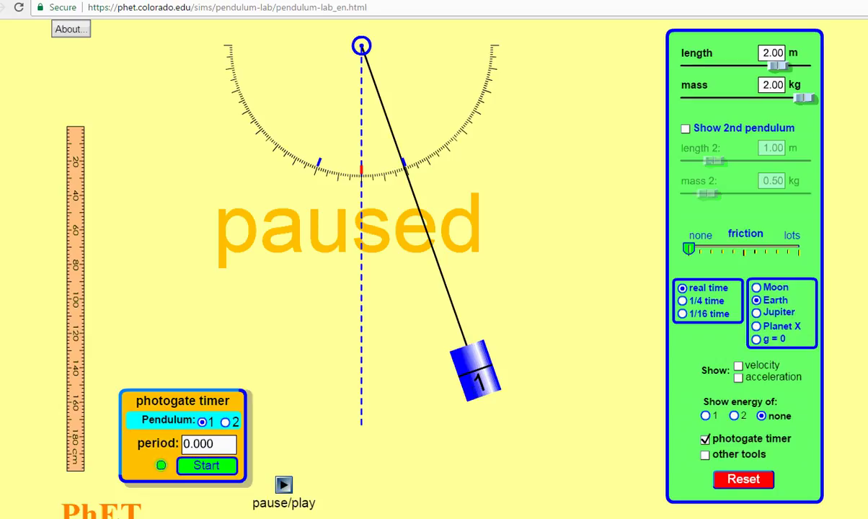
left_click(283, 484)
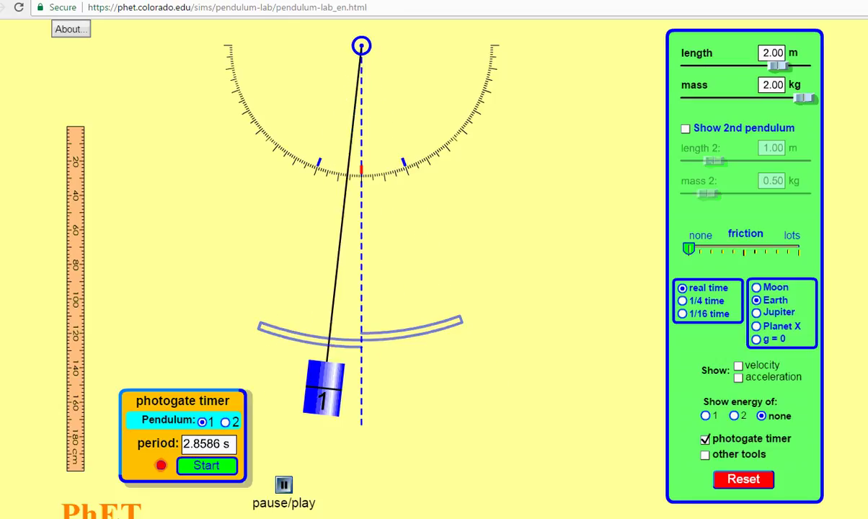
key("space")
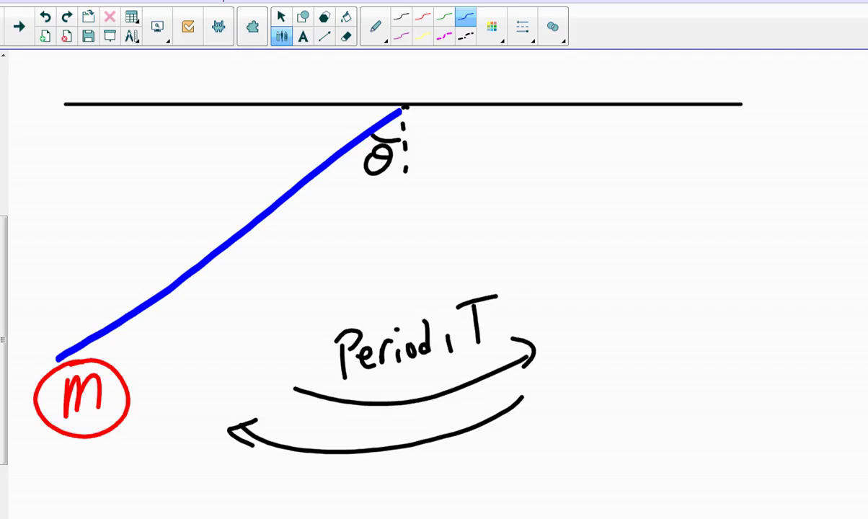
Scroll down and handwrite 'MASS doesn't' below the sketch in blue.
scroll(449, 511, "down", 3)
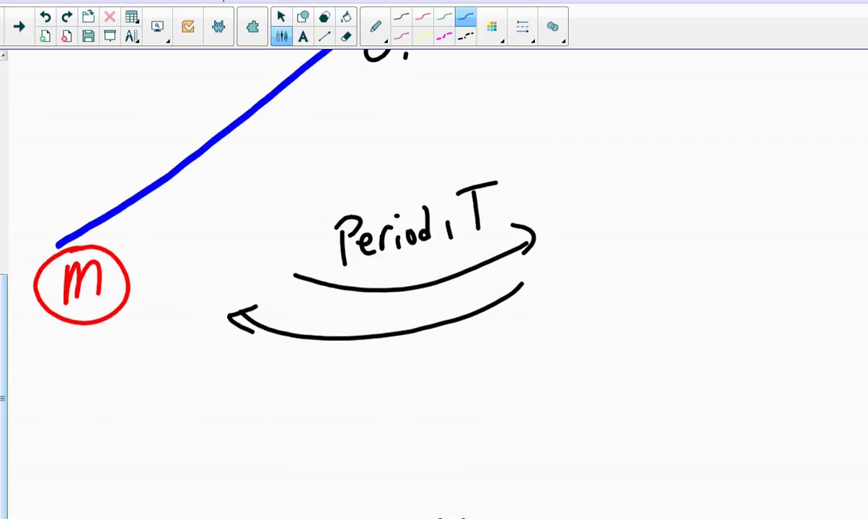
scroll(448, 511, "down", 5)
mouse_move(89, 243)
left_mouse_down()
mouse_move(123, 212)
mouse_move(161, 203)
mouse_move(154, 243)
mouse_move(179, 244)
left_mouse_up()
left_click_drag(153, 209, 166, 206)
left_click_drag(200, 187, 221, 230)
left_click_drag(248, 196, 229, 235)
mouse_move(349, 162)
left_mouse_down()
mouse_move(349, 210)
mouse_move(337, 203)
mouse_move(379, 201)
left_mouse_up()
mouse_move(395, 206)
left_mouse_down()
mouse_move(404, 195)
mouse_move(388, 210)
left_mouse_up()
mouse_move(427, 184)
left_mouse_down()
mouse_move(408, 209)
mouse_move(456, 211)
left_mouse_up()
mouse_move(445, 165)
left_mouse_down()
mouse_move(459, 167)
mouse_move(485, 209)
left_mouse_up()
left_click_drag(525, 183, 518, 206)
Finish with 'affect Period', underline the sentence and add a bullet dot before it.
left_click_drag(532, 184, 535, 207)
left_click_drag(565, 147, 551, 210)
left_click_drag(591, 150, 581, 209)
mouse_move(550, 186)
left_mouse_down()
mouse_move(573, 206)
mouse_move(574, 189)
mouse_move(617, 203)
left_mouse_up()
left_click(637, 165)
left_click_drag(600, 153, 593, 194)
left_click_drag(581, 169, 612, 168)
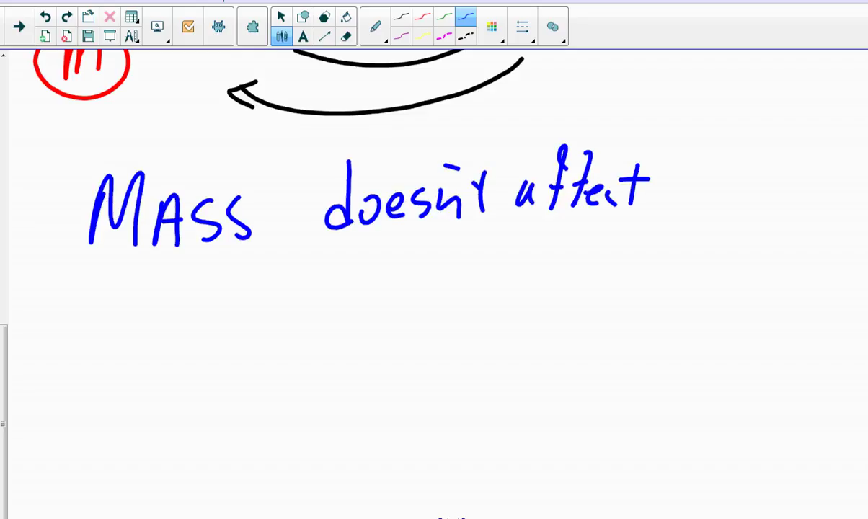
mouse_move(693, 143)
left_mouse_down()
mouse_move(689, 209)
mouse_move(694, 179)
left_mouse_up()
mouse_move(714, 186)
left_mouse_down()
mouse_move(726, 196)
mouse_move(750, 189)
mouse_move(737, 192)
mouse_move(756, 176)
mouse_move(810, 164)
left_mouse_up()
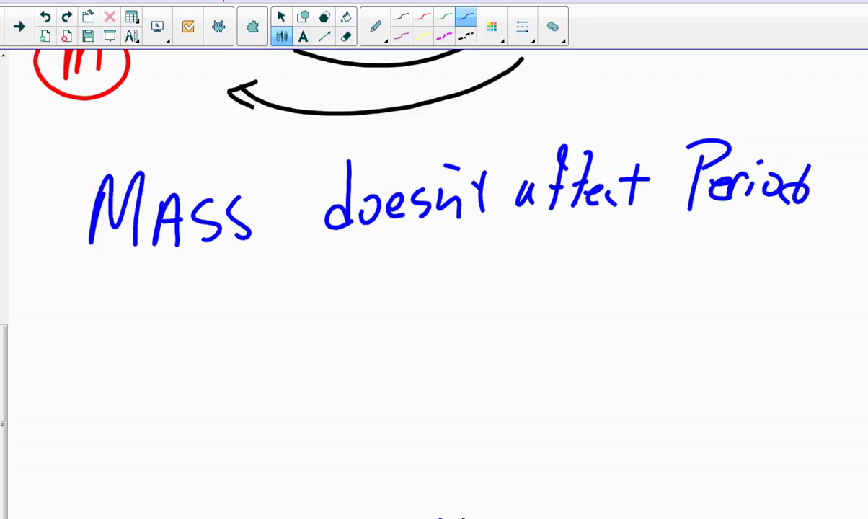
left_click_drag(382, 231, 760, 221)
left_click_drag(411, 230, 132, 258)
left_click_drag(51, 213, 53, 218)
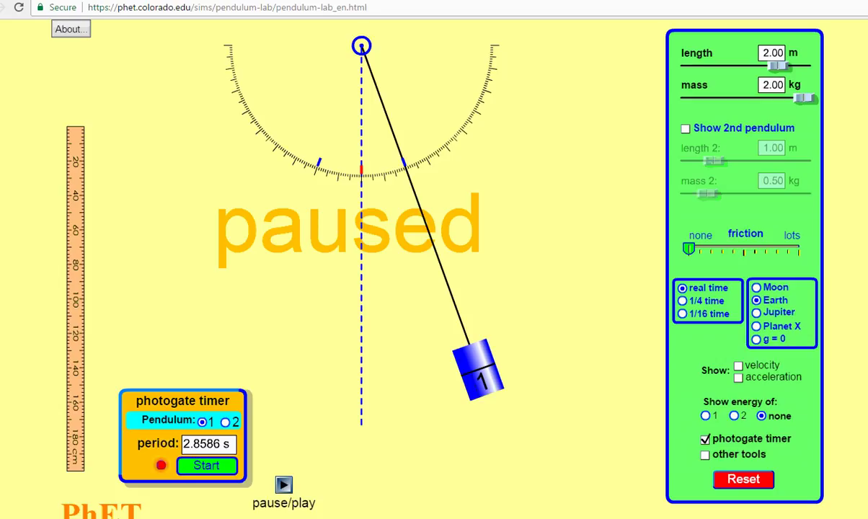
Shorten the pendulum to 1.00 m and time its swing, reading 2.0212 s.
left_click_drag(777, 66, 714, 66)
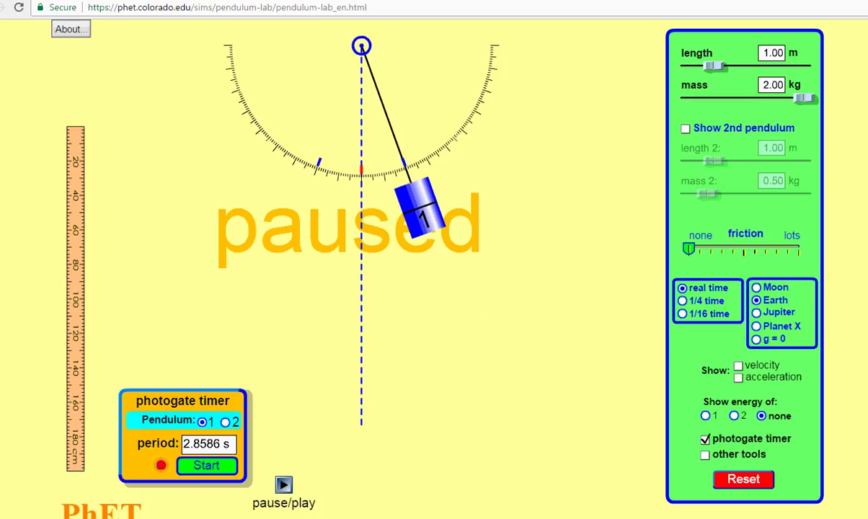
left_click(206, 465)
left_click(283, 485)
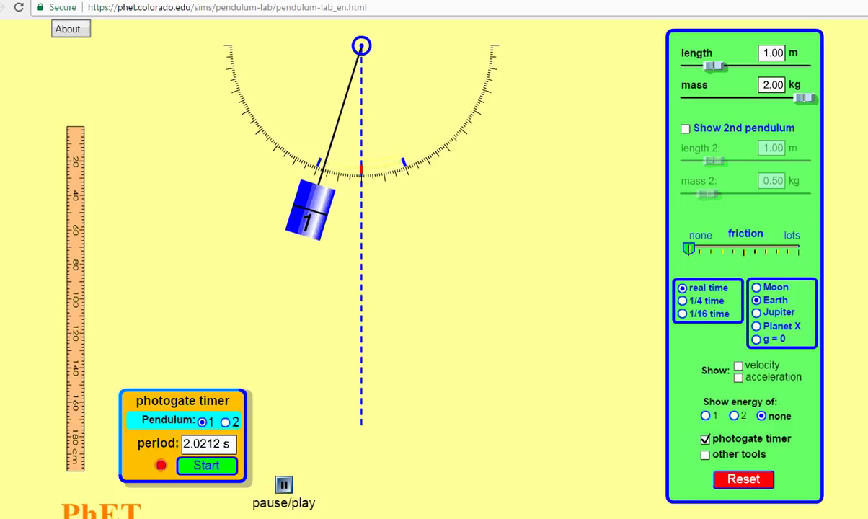
key("space")
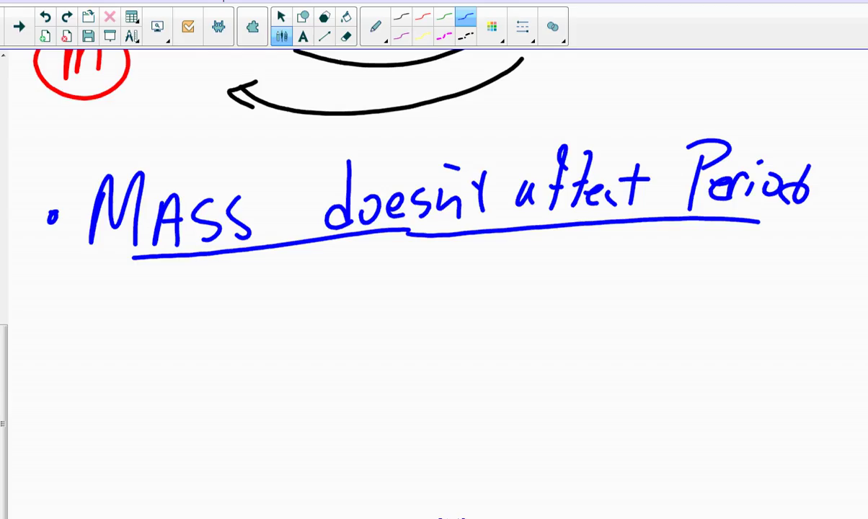
Start a second bullet below the MASS line and handwrite 'length'.
mouse_move(51, 342)
left_mouse_down()
mouse_move(109, 332)
mouse_move(108, 369)
left_mouse_up()
mouse_move(141, 344)
left_mouse_down()
mouse_move(147, 353)
mouse_move(174, 343)
mouse_move(195, 317)
mouse_move(208, 389)
left_mouse_up()
left_click_drag(215, 291, 216, 348)
left_click_drag(199, 314, 233, 310)
mouse_move(252, 297)
left_mouse_down()
mouse_move(258, 367)
mouse_move(275, 369)
left_mouse_up()
mouse_move(318, 326)
left_mouse_down()
mouse_move(314, 357)
mouse_move(344, 359)
left_mouse_up()
Continue the bullet with 'affects Period'.
mouse_move(360, 289)
left_mouse_down()
mouse_move(353, 357)
mouse_move(365, 292)
left_mouse_up()
mouse_move(348, 321)
left_mouse_down()
mouse_move(366, 317)
mouse_move(374, 357)
left_mouse_up()
mouse_move(366, 321)
left_mouse_down()
mouse_move(406, 352)
mouse_move(408, 326)
left_mouse_up()
left_click_drag(401, 280, 416, 351)
mouse_move(408, 310)
left_mouse_down()
mouse_move(433, 306)
mouse_move(451, 352)
left_mouse_up()
left_click_drag(359, 314, 373, 326)
mouse_move(516, 285)
left_mouse_down()
mouse_move(516, 344)
mouse_move(519, 312)
mouse_move(559, 341)
left_mouse_up()
mouse_move(567, 318)
left_mouse_down()
mouse_move(581, 320)
mouse_move(589, 343)
left_mouse_up()
mouse_move(604, 318)
left_mouse_down()
mouse_move(591, 345)
mouse_move(617, 341)
left_mouse_up()
mouse_move(648, 297)
left_mouse_down()
mouse_move(646, 346)
mouse_move(633, 345)
left_mouse_up()
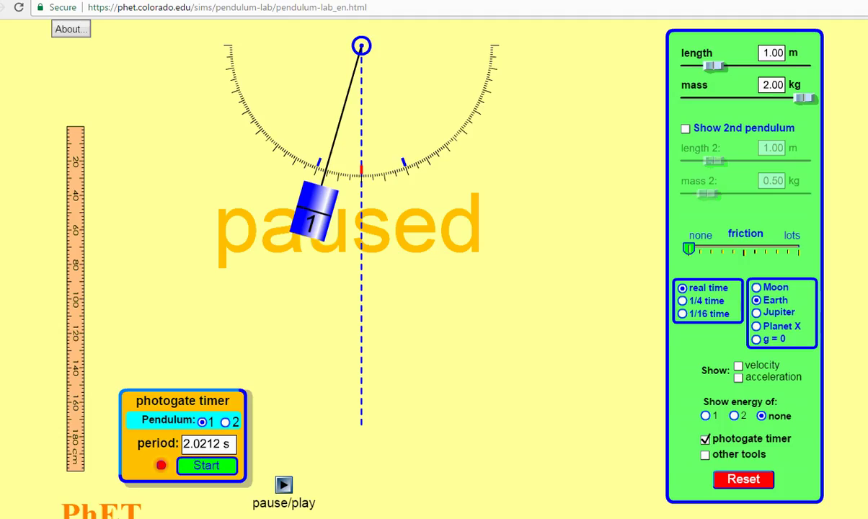
Set the length back to 2.00 m, choose a smaller starting angle, and time a swing.
left_click_drag(314, 209, 286, 196)
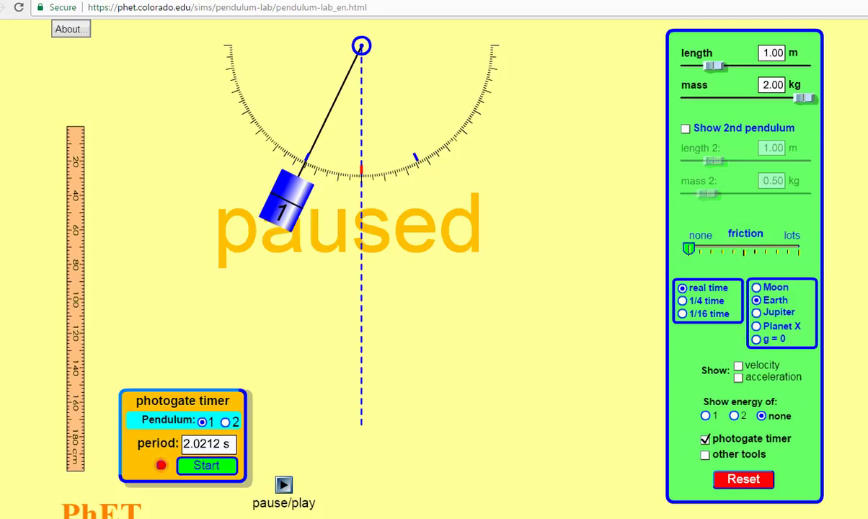
left_click_drag(286, 201, 282, 198)
left_click_drag(714, 65, 777, 65)
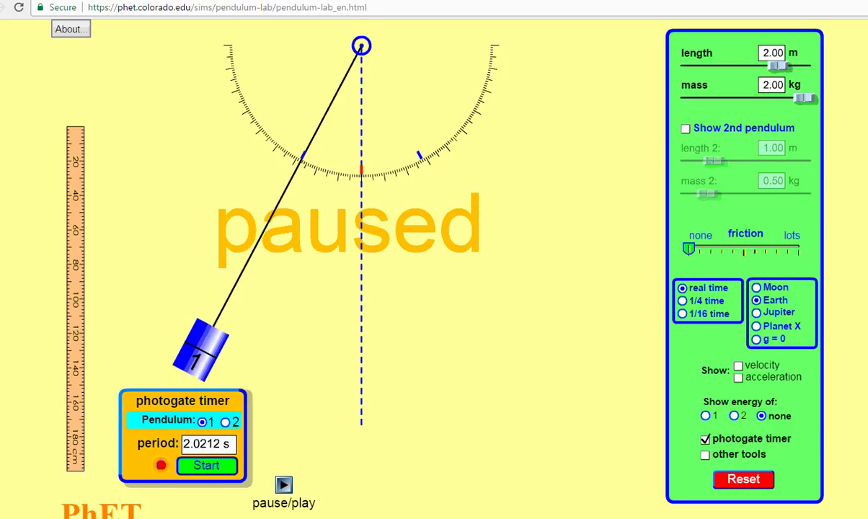
left_click_drag(200, 350, 332, 389)
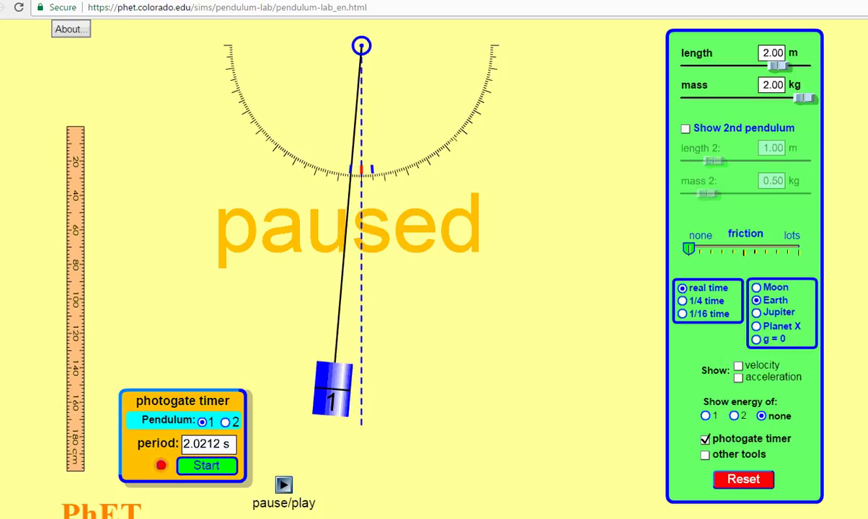
left_click(206, 465)
left_click(284, 485)
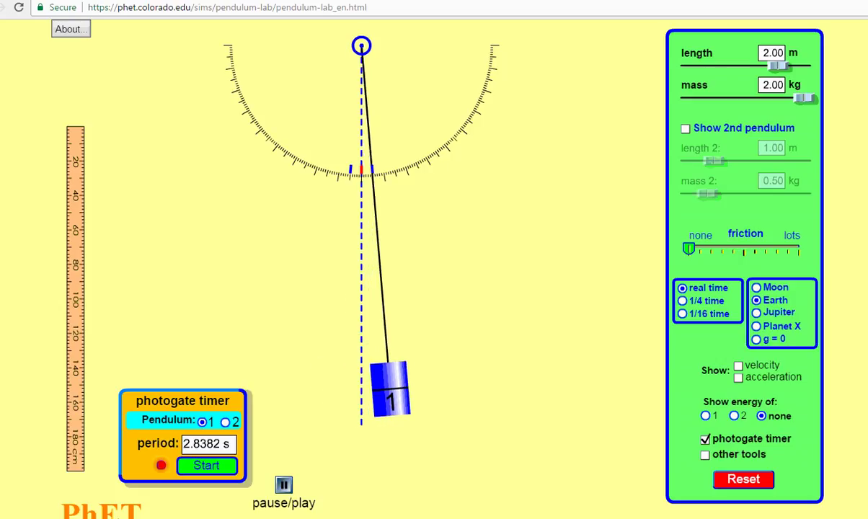
left_click(283, 485)
Time further swings from new left-side angles, including about -15°.
left_click_drag(393, 387, 303, 384)
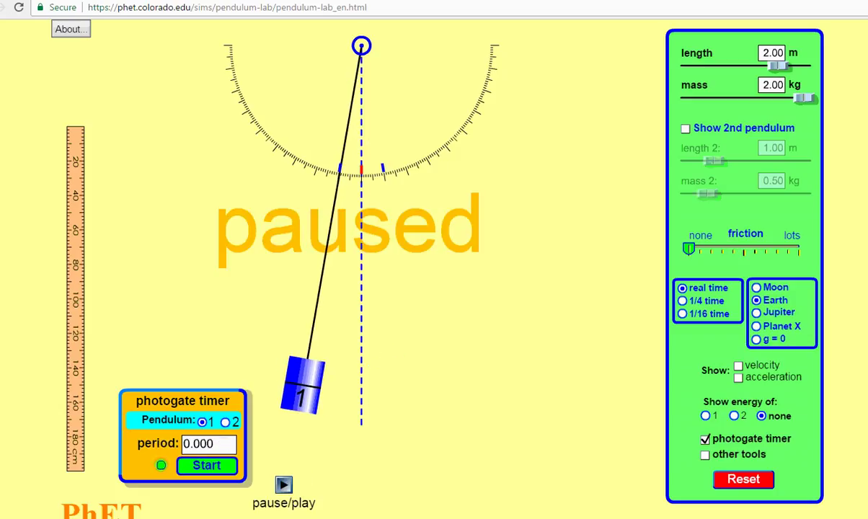
left_click(283, 484)
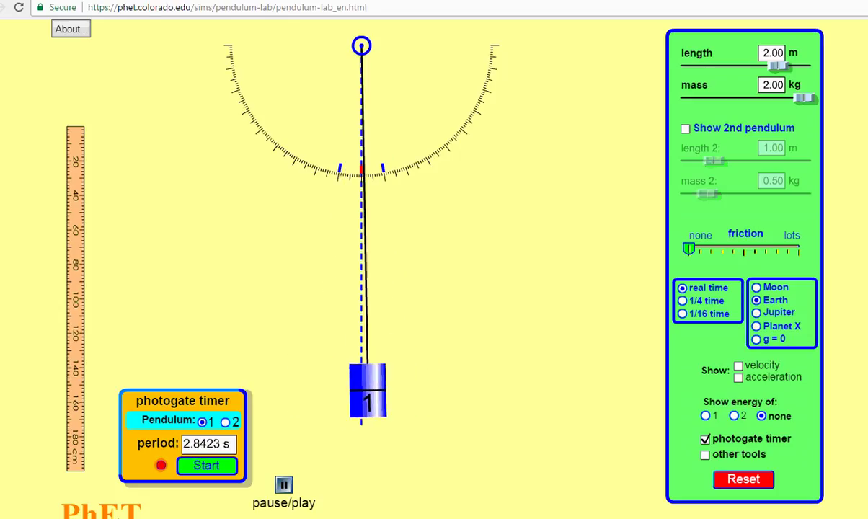
left_click(284, 484)
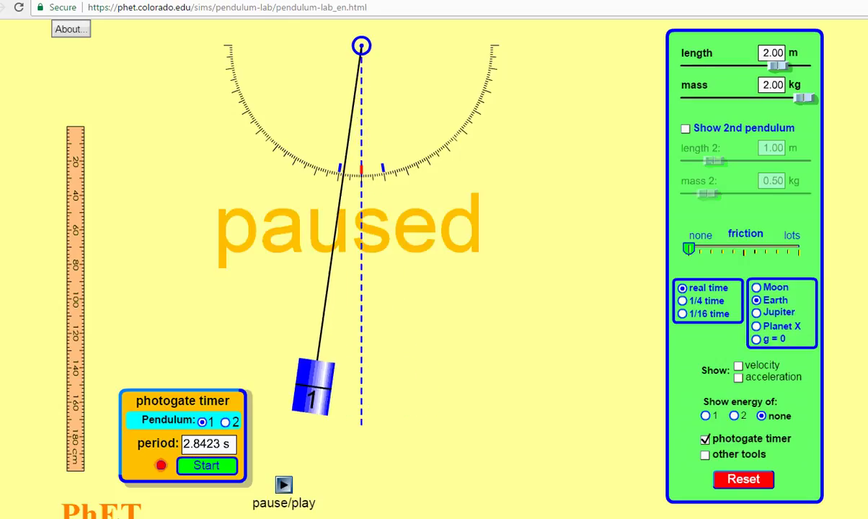
left_click_drag(318, 388, 263, 371)
left_click(206, 465)
left_click(283, 484)
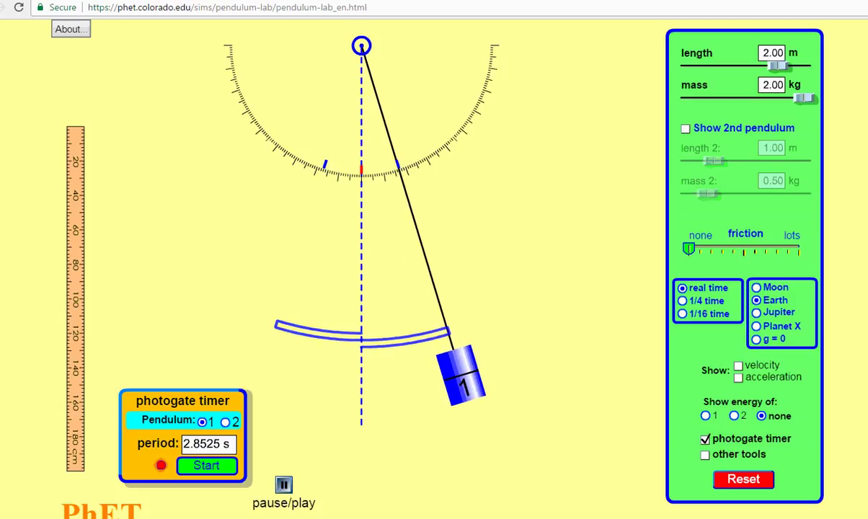
left_click(283, 485)
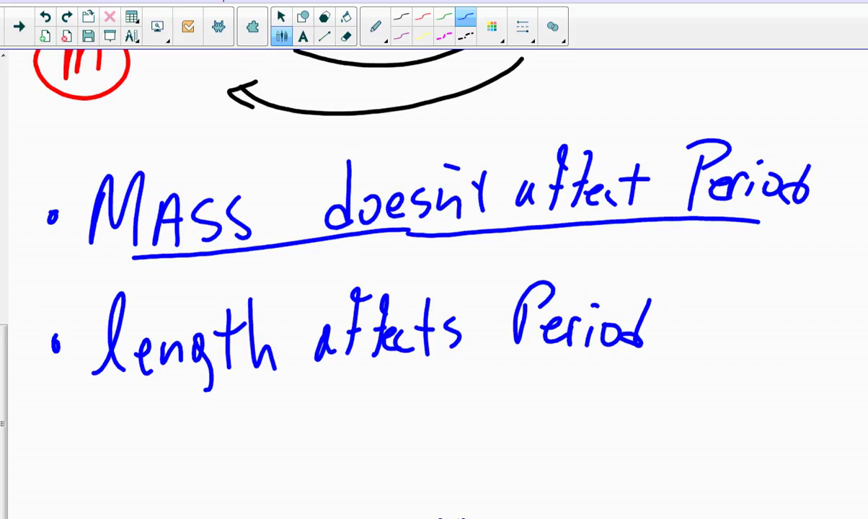
Scroll down and start the third bullet, 'angle has no effect on T', below the length bullet.
scroll(433, 289, "down", 3)
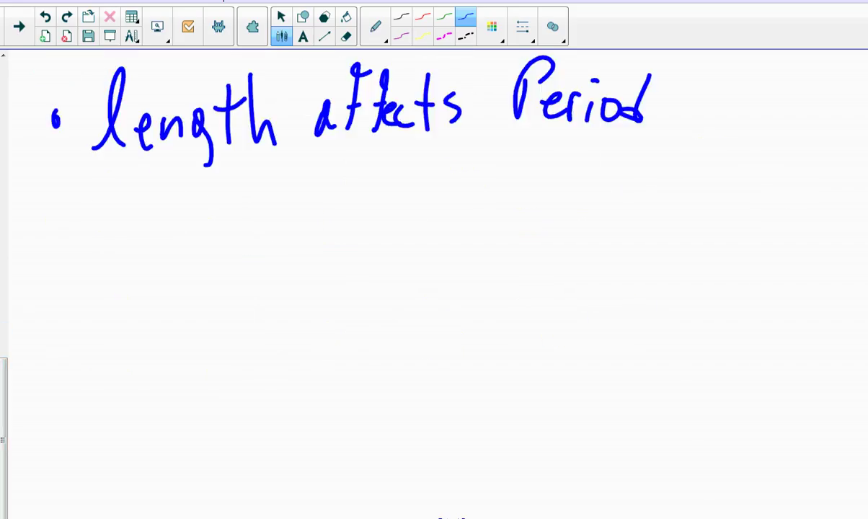
left_click(47, 254)
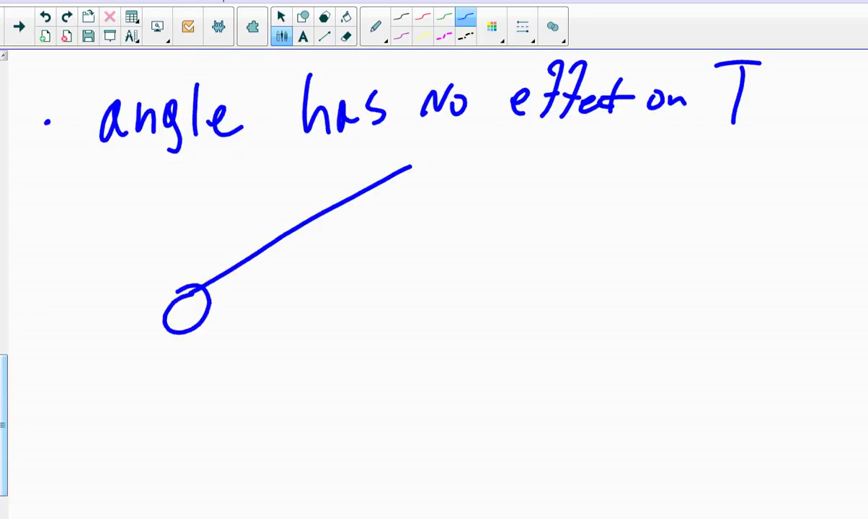
Draw a red pendulum at a smaller angle, then write PE in black above the blue bob.
left_click(423, 16)
mouse_move(415, 179)
left_mouse_down()
mouse_move(277, 352)
mouse_move(295, 334)
left_mouse_up()
left_click(401, 17)
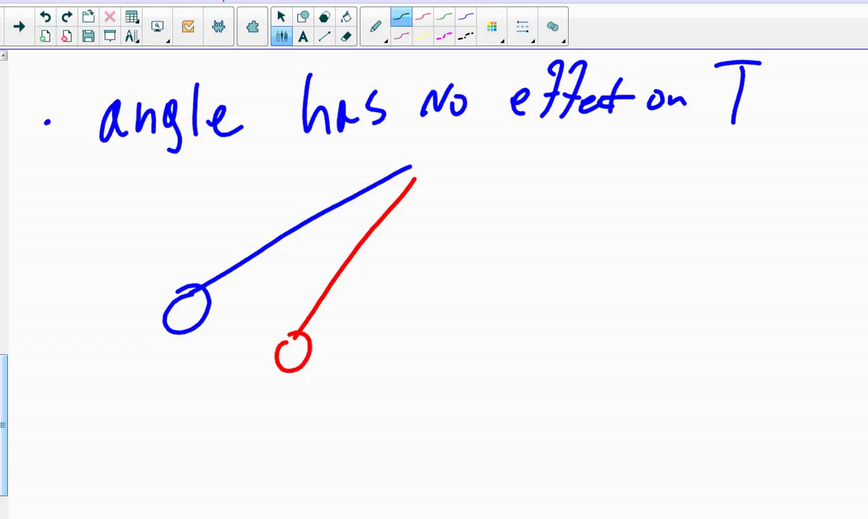
mouse_move(142, 232)
left_mouse_down()
mouse_move(144, 285)
mouse_move(144, 261)
left_mouse_up()
left_click_drag(175, 220, 176, 281)
left_click_drag(175, 220, 209, 215)
left_click_drag(177, 251, 206, 249)
left_click_drag(176, 280, 208, 278)
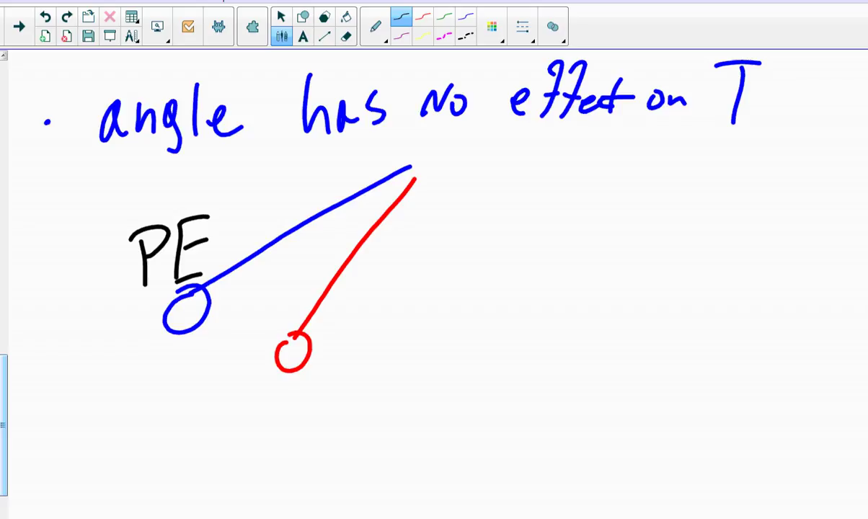
Draw a curved arrow from PE down to a KE label.
mouse_move(148, 302)
left_mouse_down()
mouse_move(179, 384)
mouse_move(349, 420)
mouse_move(349, 404)
mouse_move(345, 426)
left_mouse_up()
left_click_drag(388, 383, 389, 426)
mouse_move(410, 382)
left_mouse_down()
mouse_move(394, 406)
mouse_move(412, 424)
left_mouse_up()
mouse_move(426, 390)
left_mouse_down()
mouse_move(427, 424)
mouse_move(447, 384)
left_mouse_up()
mouse_move(426, 406)
left_mouse_down()
mouse_move(442, 404)
mouse_move(453, 424)
left_mouse_up()
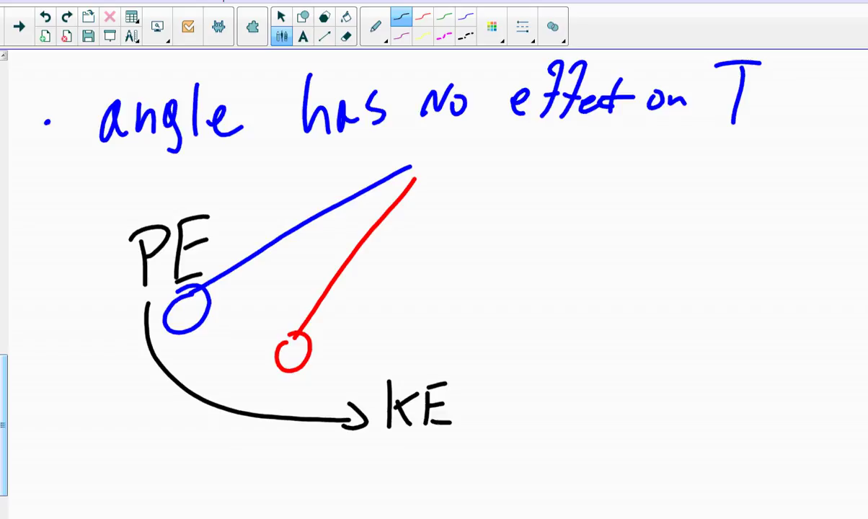
Write 'Faster' beside the blue bob.
left_click_drag(223, 278, 223, 309)
mouse_move(223, 278)
left_mouse_down()
mouse_move(225, 301)
mouse_move(250, 291)
left_mouse_up()
left_click_drag(266, 274, 254, 292)
left_click_drag(277, 259, 275, 292)
mouse_move(269, 275)
left_mouse_down()
mouse_move(284, 271)
mouse_move(296, 286)
left_mouse_up()
mouse_move(299, 265)
left_mouse_down()
mouse_move(298, 283)
mouse_move(316, 260)
left_mouse_up()
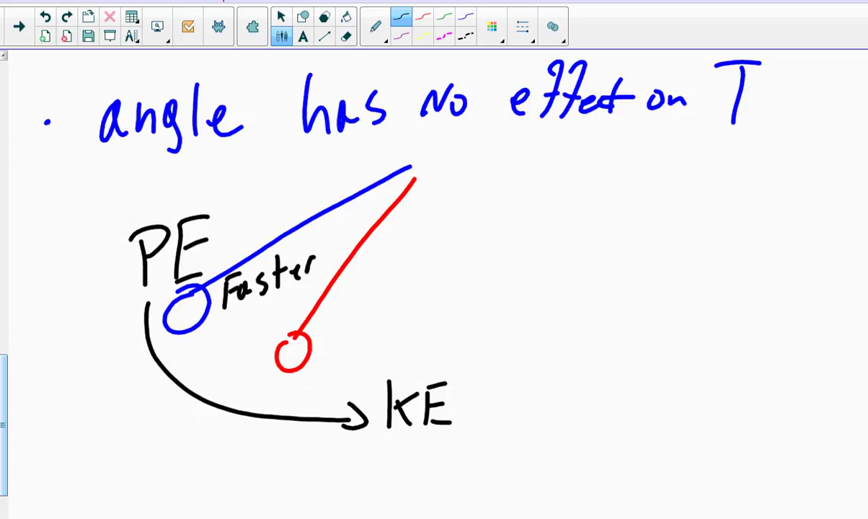
Trace the blue bob's swing arc in green and label it 'distance'.
left_click(444, 17)
mouse_move(186, 326)
left_mouse_down()
mouse_move(248, 406)
mouse_move(421, 422)
mouse_move(575, 364)
mouse_move(631, 286)
left_mouse_up()
mouse_move(560, 372)
left_mouse_down()
mouse_move(360, 417)
mouse_move(223, 388)
mouse_move(184, 325)
left_mouse_up()
left_click(560, 243)
mouse_move(561, 245)
left_mouse_down()
mouse_move(566, 288)
mouse_move(584, 287)
left_mouse_up()
left_click(612, 264)
mouse_move(602, 254)
left_mouse_down()
mouse_move(590, 273)
mouse_move(649, 268)
mouse_move(672, 277)
left_mouse_up()
mouse_move(692, 262)
left_mouse_down()
mouse_move(691, 278)
mouse_move(715, 274)
left_mouse_up()
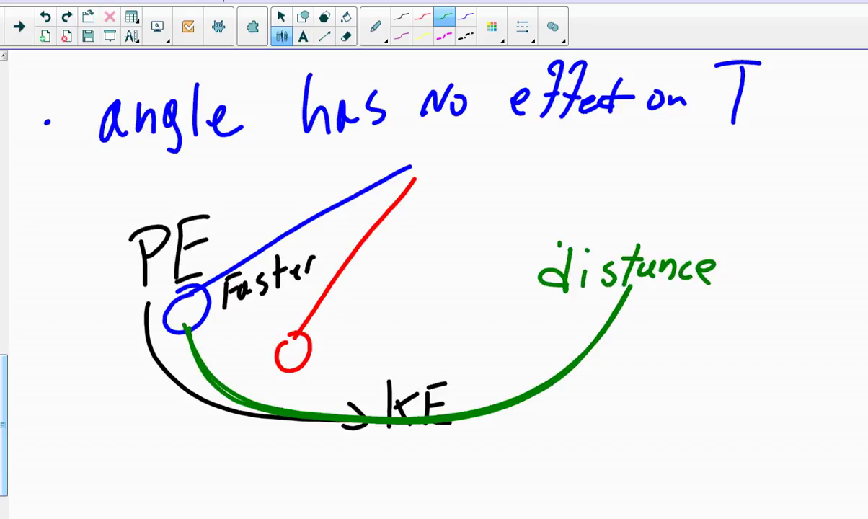
Write v = d/t in blue below the green arc, then erase it.
left_click(466, 16)
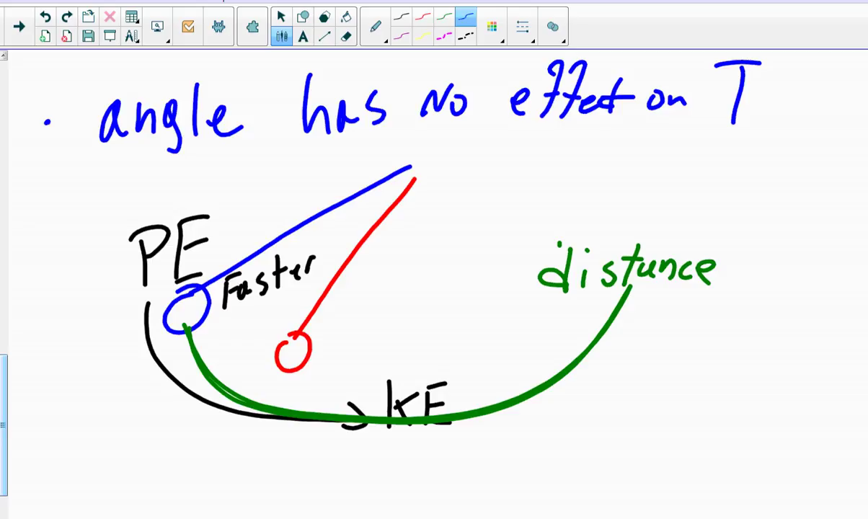
mouse_move(549, 407)
left_mouse_down()
mouse_move(566, 440)
mouse_move(576, 408)
left_mouse_up()
left_click_drag(591, 422, 600, 427)
left_click_drag(630, 368, 630, 399)
left_click(616, 413)
mouse_move(637, 393)
left_mouse_down()
mouse_move(622, 397)
mouse_move(655, 412)
mouse_move(641, 452)
mouse_move(644, 429)
left_mouse_up()
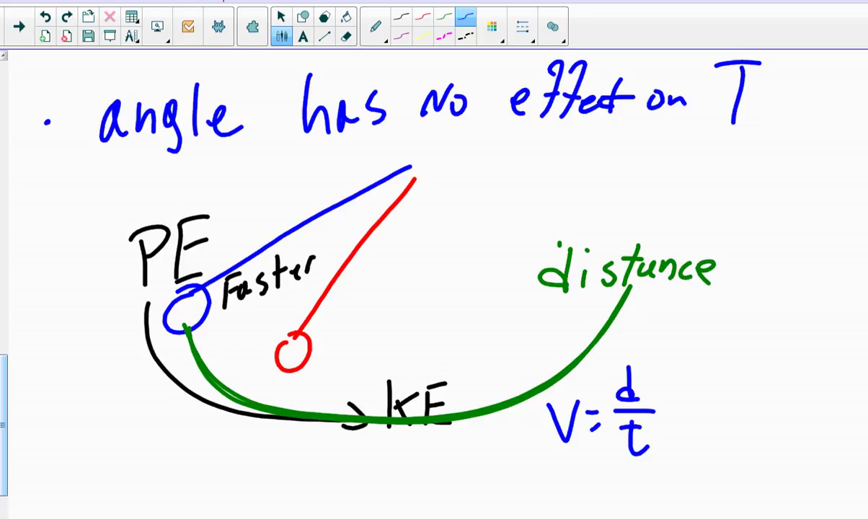
mouse_move(552, 417)
left_mouse_down()
mouse_move(626, 397)
mouse_move(629, 432)
left_mouse_up()
Write t = d/v in blue beside the red string.
left_click_drag(433, 199, 437, 248)
left_click_drag(418, 215, 481, 212)
left_click_drag(469, 225, 480, 222)
mouse_move(537, 163)
left_mouse_down()
mouse_move(538, 196)
mouse_move(559, 209)
mouse_move(511, 215)
mouse_move(546, 221)
left_mouse_up()
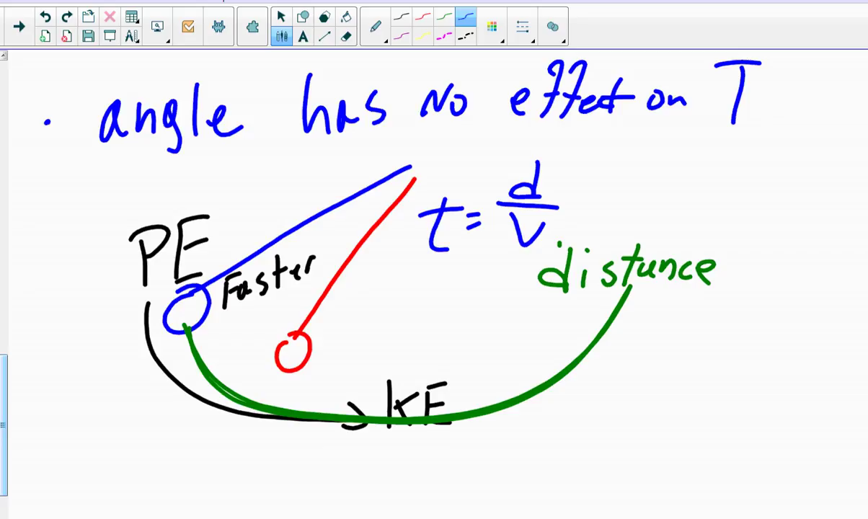
Add green upward arrows on d and v and circle the t.
left_click(444, 16)
mouse_move(500, 241)
left_mouse_down()
mouse_move(500, 211)
mouse_move(507, 220)
mouse_move(498, 150)
left_mouse_up()
left_click_drag(498, 150, 509, 165)
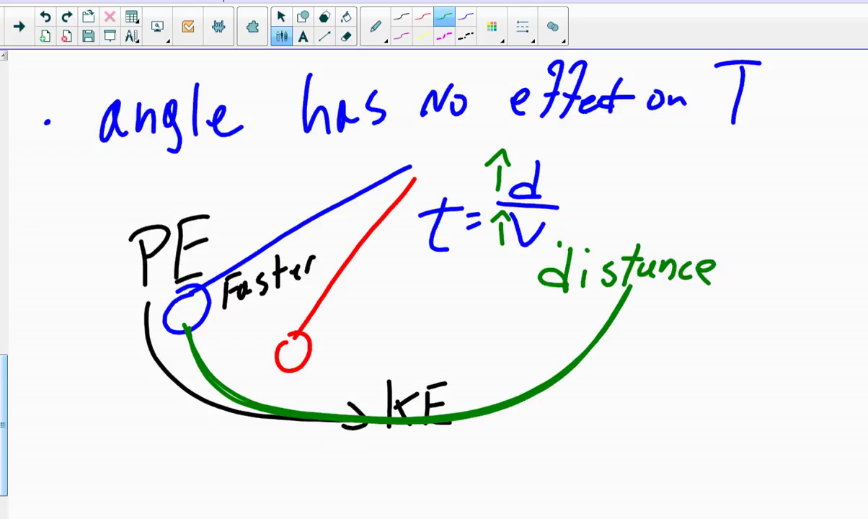
mouse_move(465, 184)
left_mouse_down()
mouse_move(415, 271)
mouse_move(467, 189)
left_mouse_up()
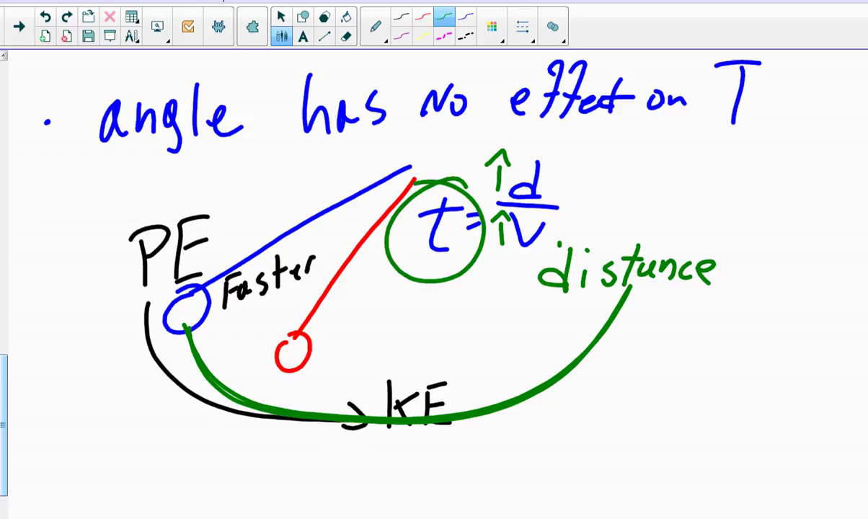